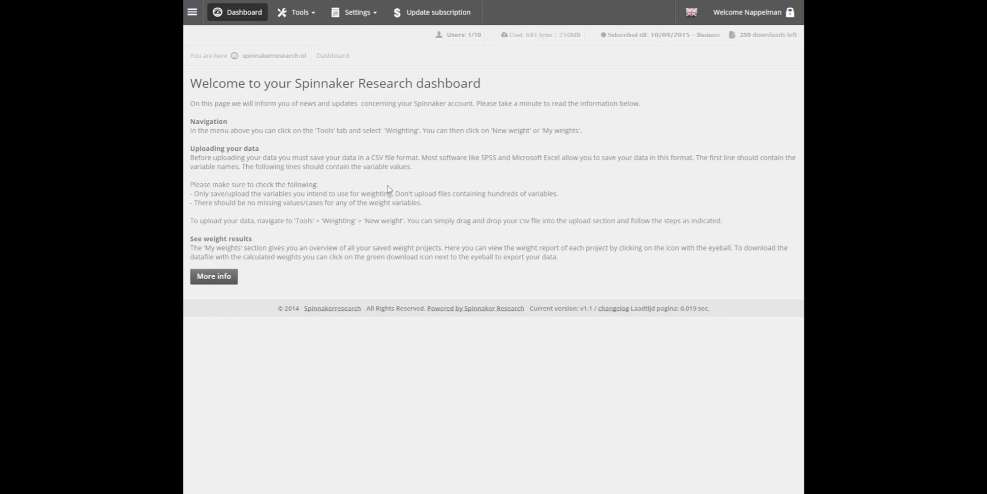
- Start a new weight project from the Weighting tools menu
click(305, 16)
mouse_move(301, 41)
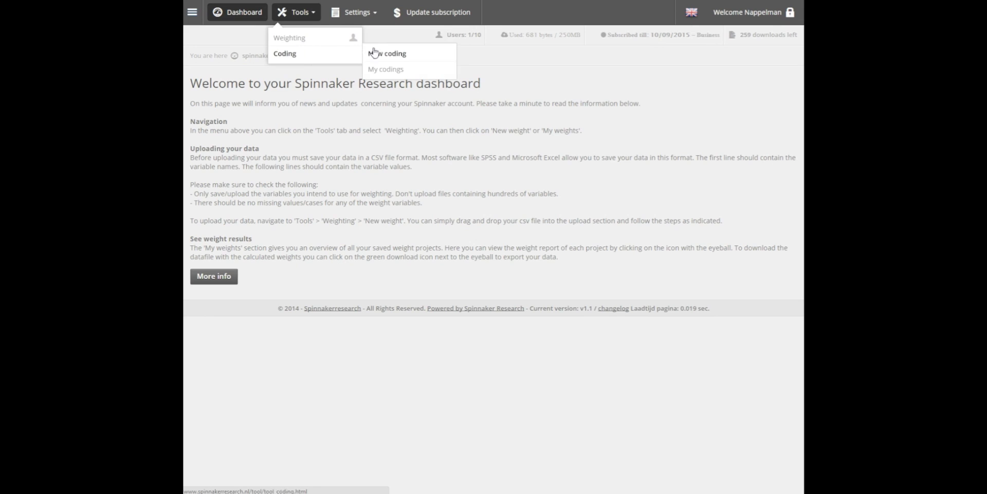
click(387, 40)
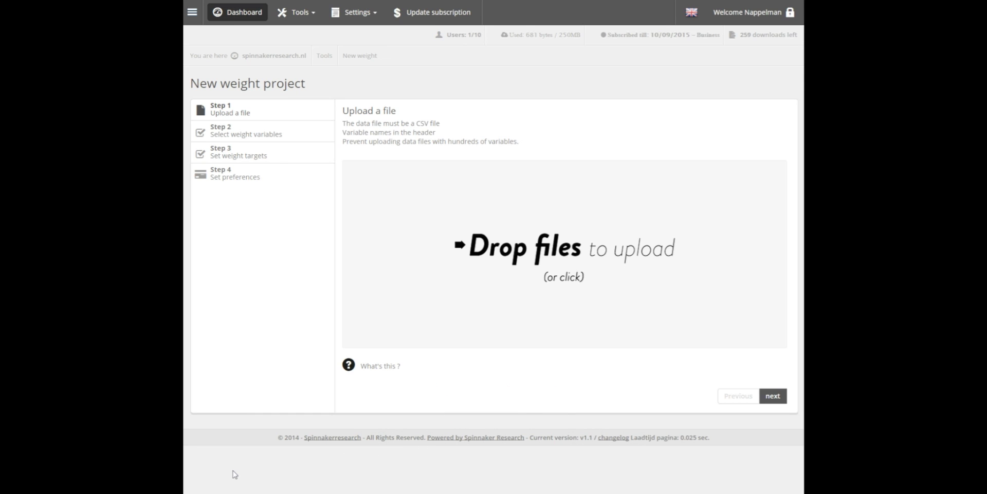
- Upload 'Weight file Spinnaker Research.csv' into the Drop files zone
mouse_move(267, 491)
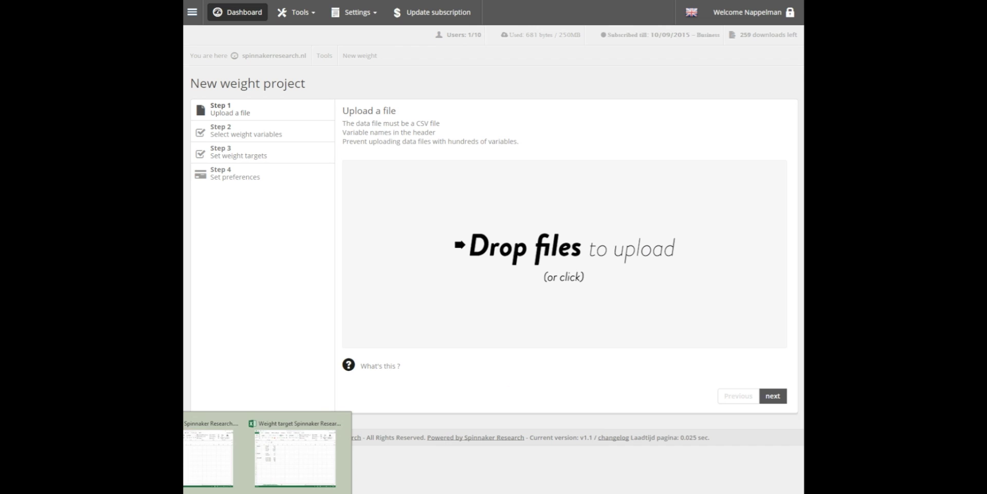
click(218, 458)
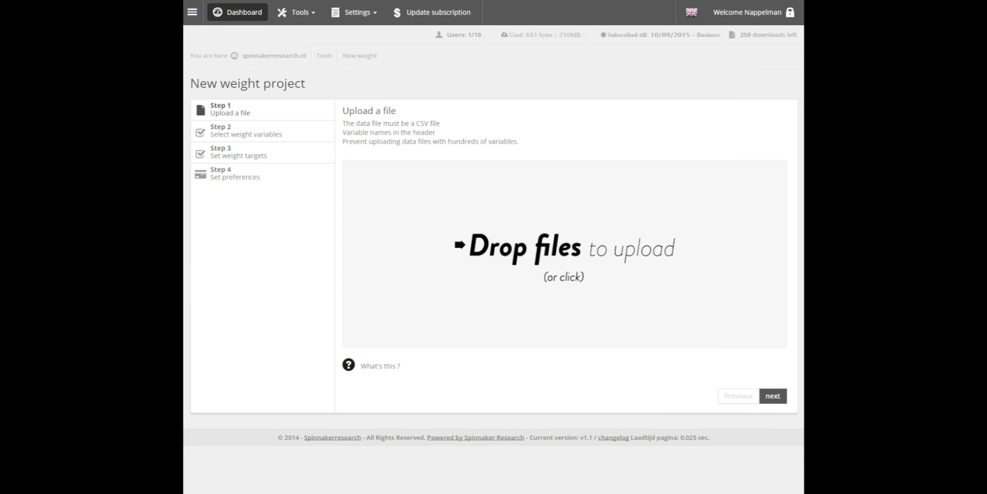
drag(794, 251, 578, 267)
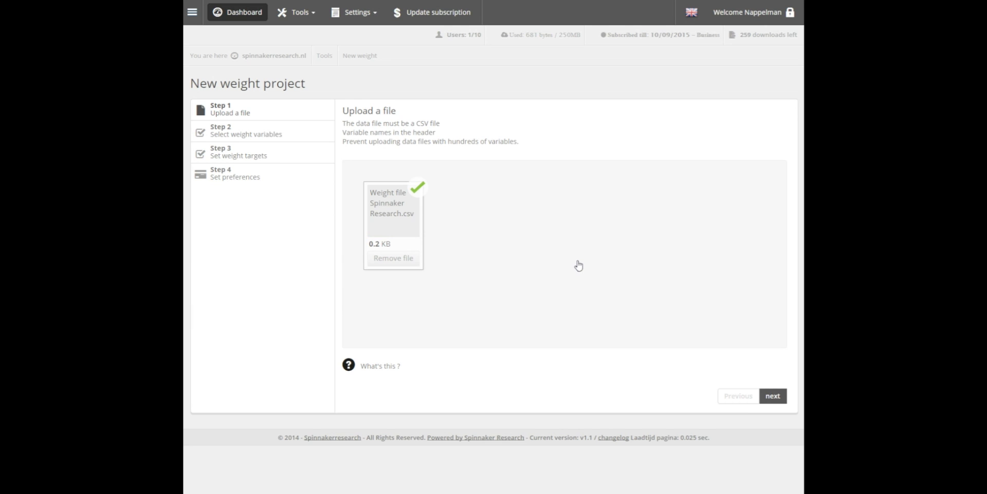
- Enter the description 'Demo in weighting through Spinnaker Research too'
click(771, 397)
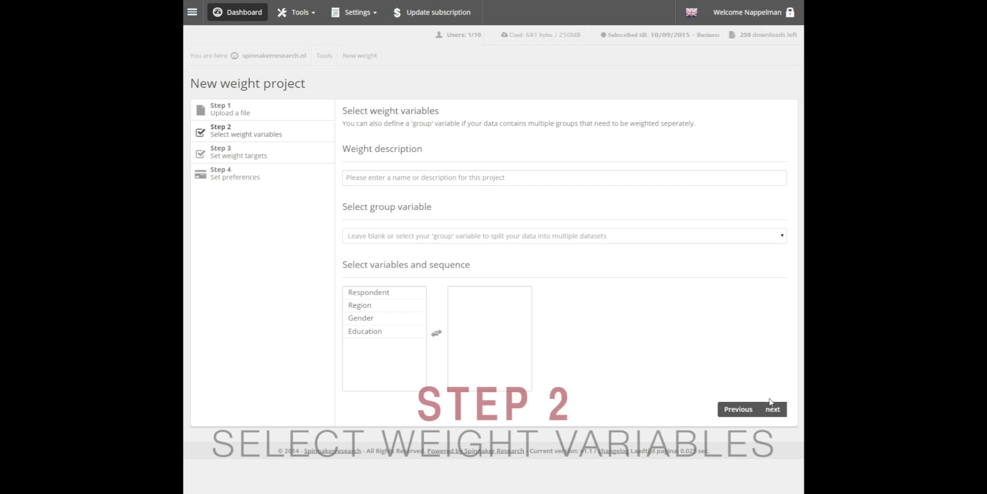
click(509, 180)
text(Demo in)
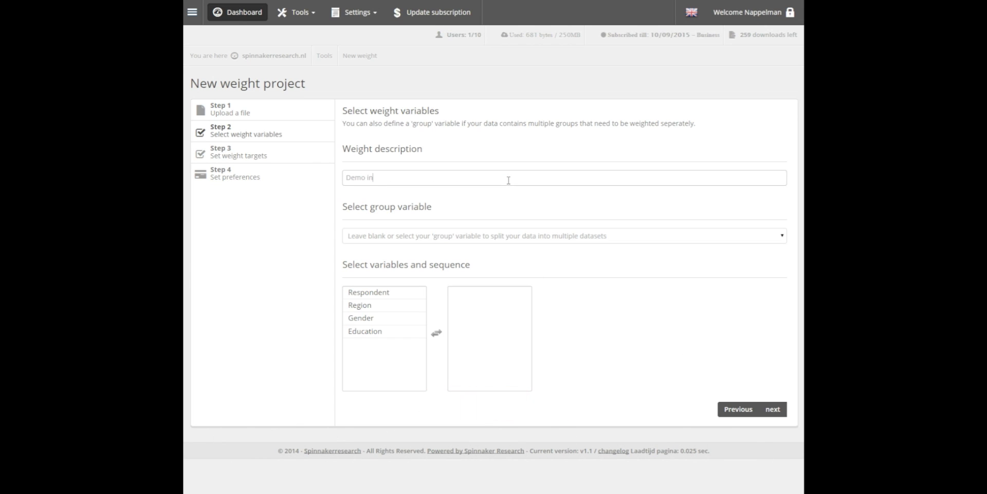
text( weighting through Spinna)
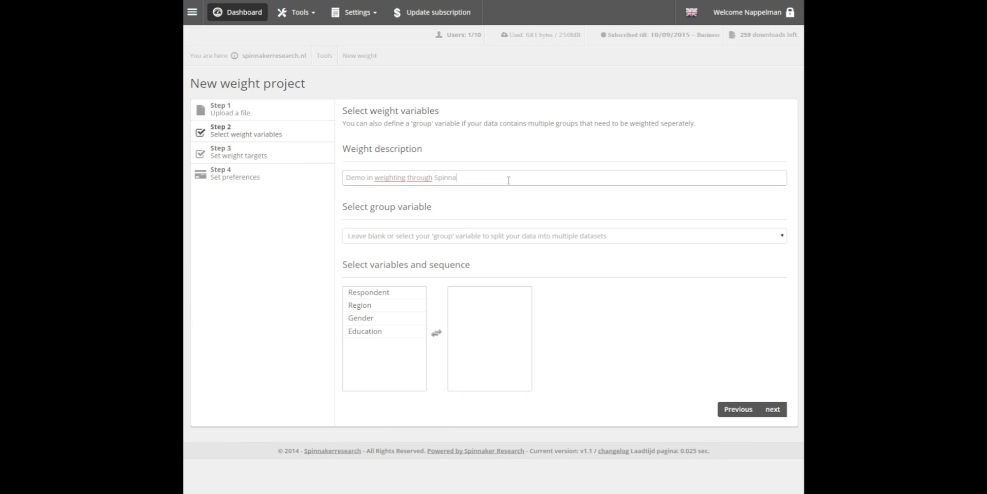
text(ker Research tool)
- Add Region, Gender and Education as weighting variables in that order, then continue to targets
click(393, 307)
double_click(393, 307)
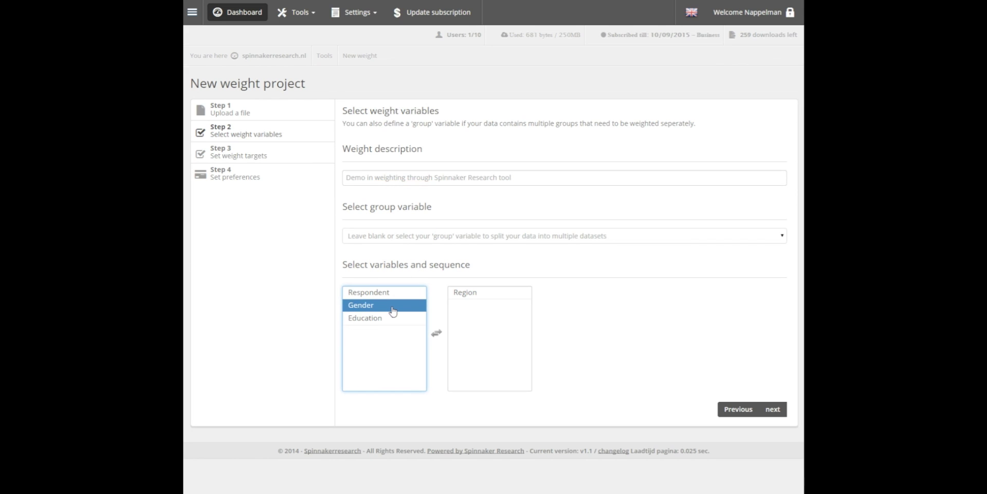
double_click(393, 306)
double_click(393, 308)
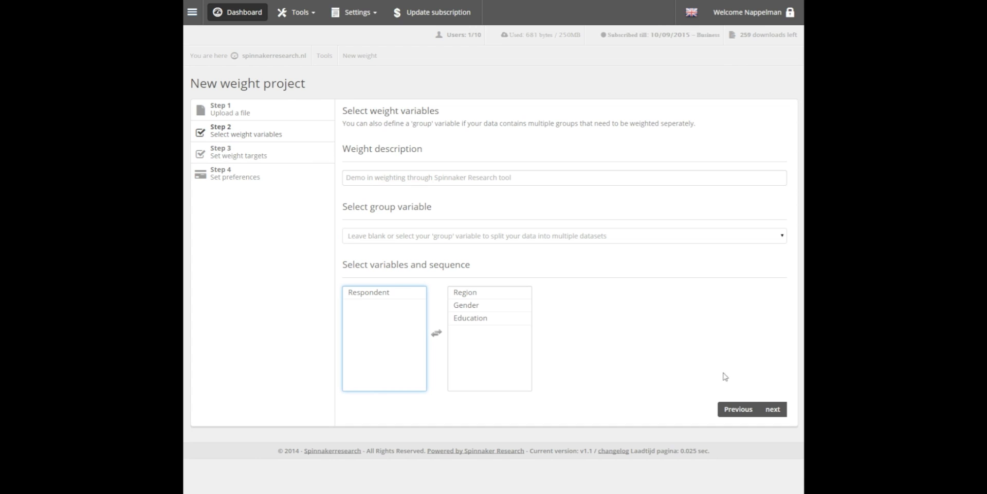
click(776, 411)
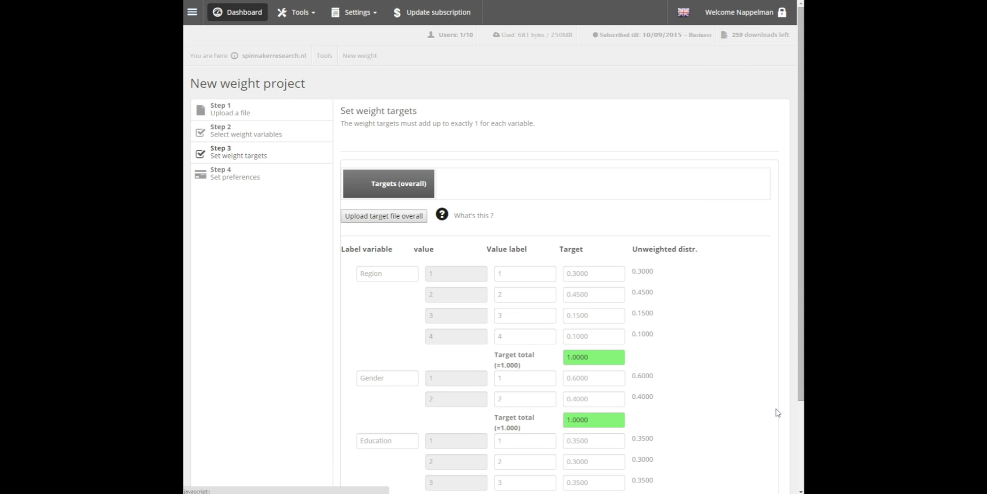
- Review the default targets, then bring up the 'Weight target Spinnaker Research.csv' spreadsheet
scroll(777, 412, down, 2)
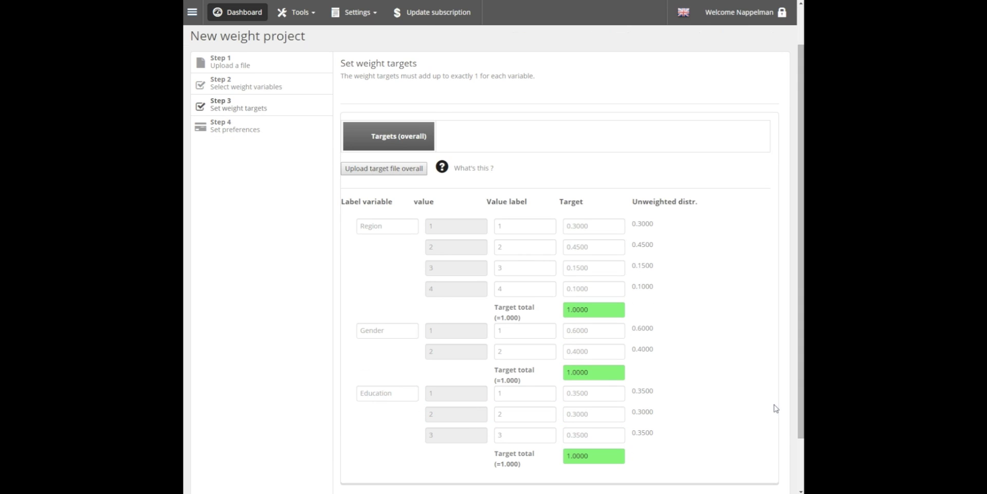
mouse_move(266, 446)
click(298, 469)
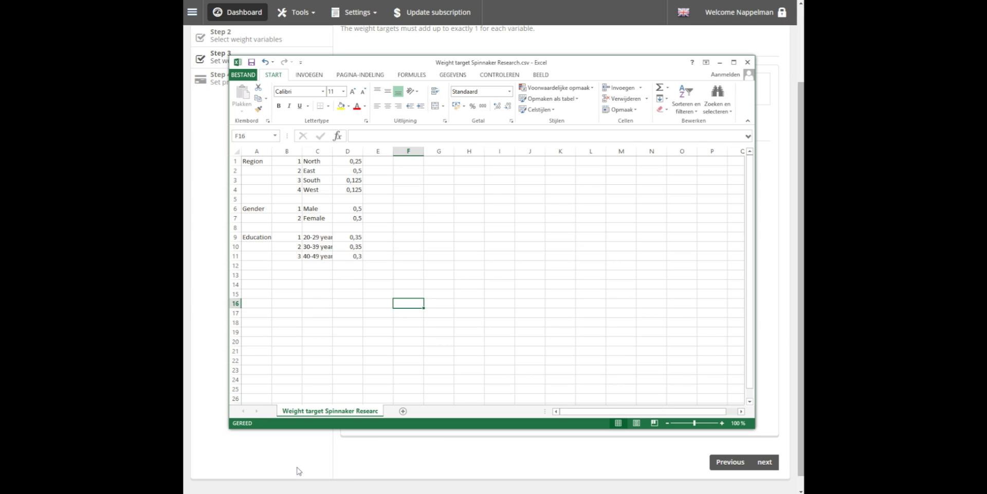
- Check the Region, Gender and Education target proportions, then switch back to the targets page
click(401, 174)
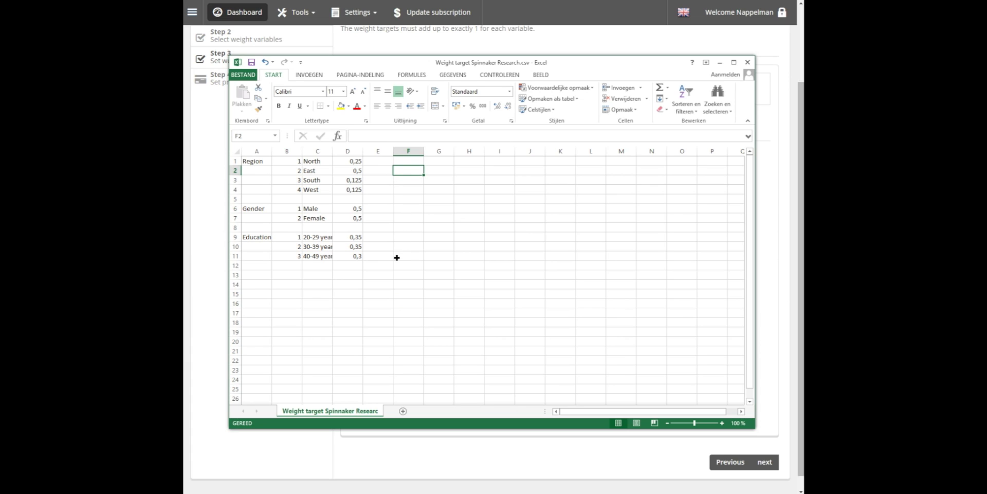
key(alt+Tab)
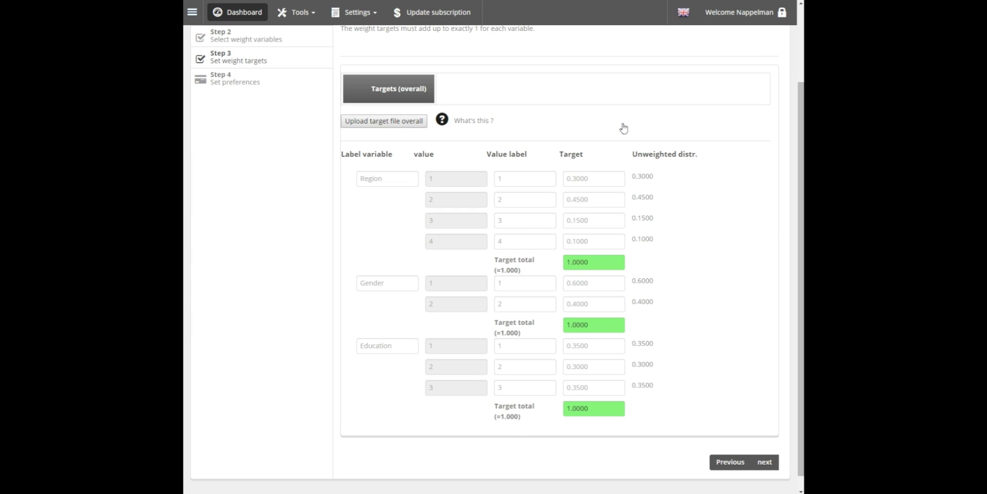
- Load 'Weight target Spinnaker Research.csv' so Region, Gender and Education targets fill in
scroll(623, 128, up, 2)
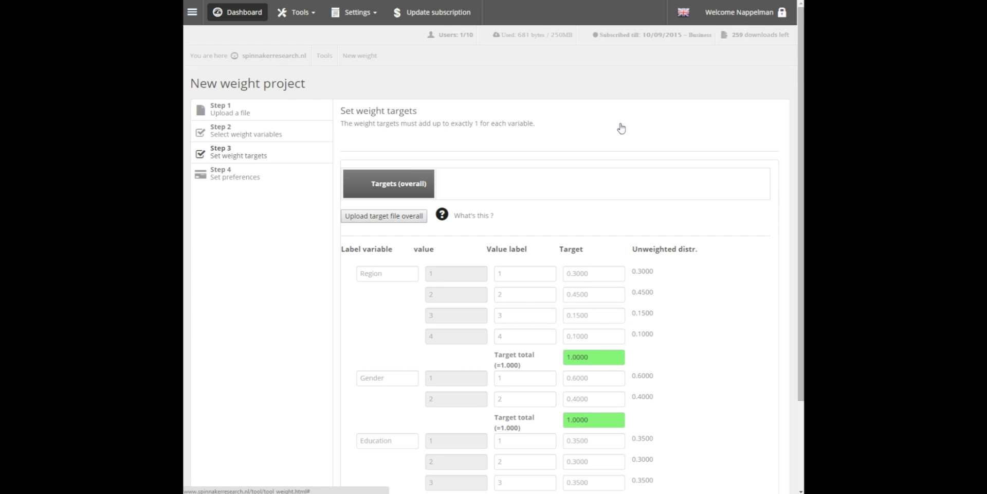
click(386, 218)
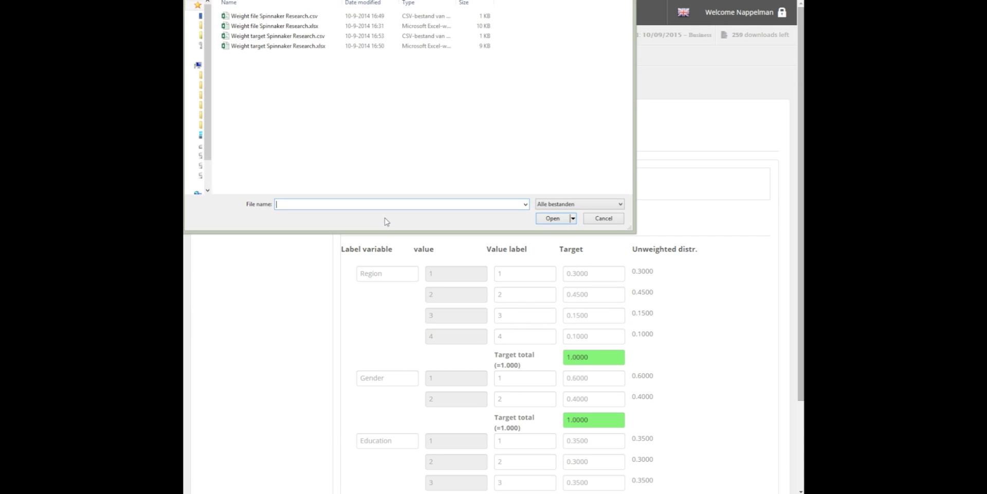
double_click(305, 36)
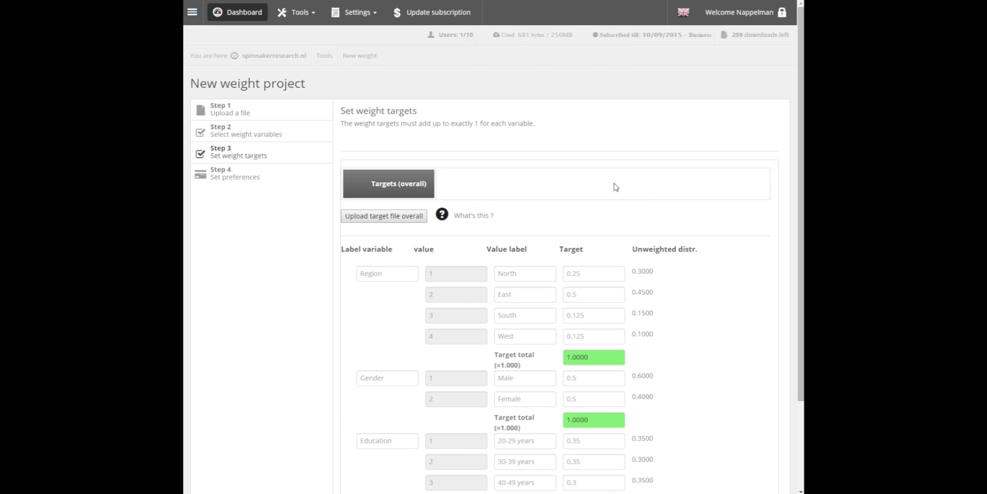
scroll(738, 225, down, 2)
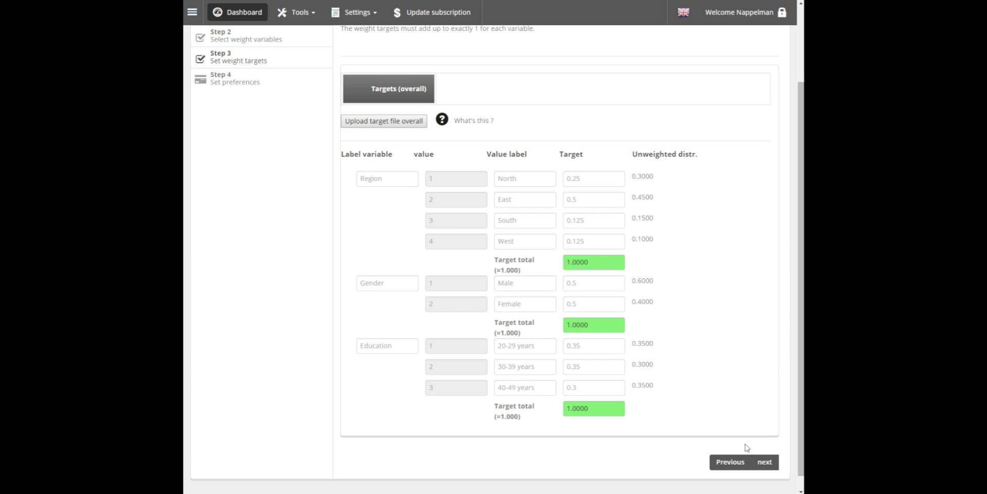
- On the Step 4 preferences page, set Max factor to 3
click(766, 461)
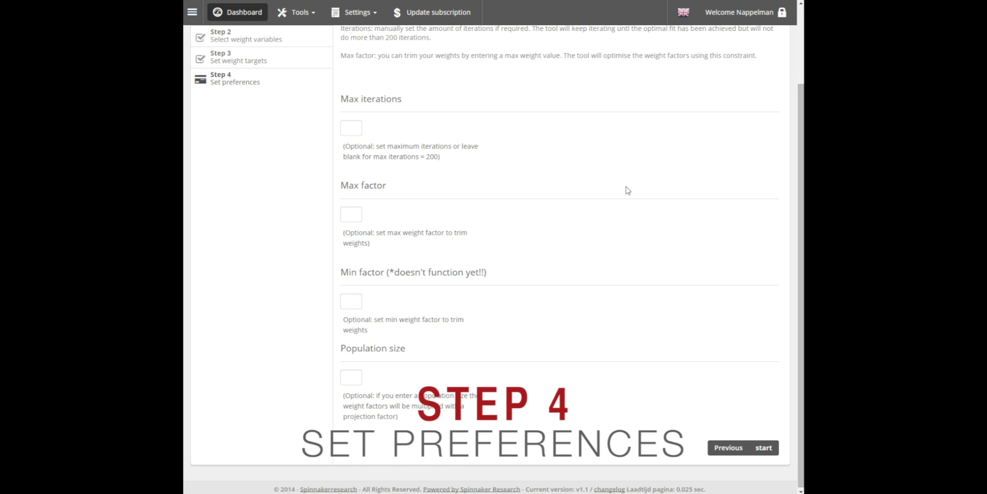
scroll(626, 189, up, 1)
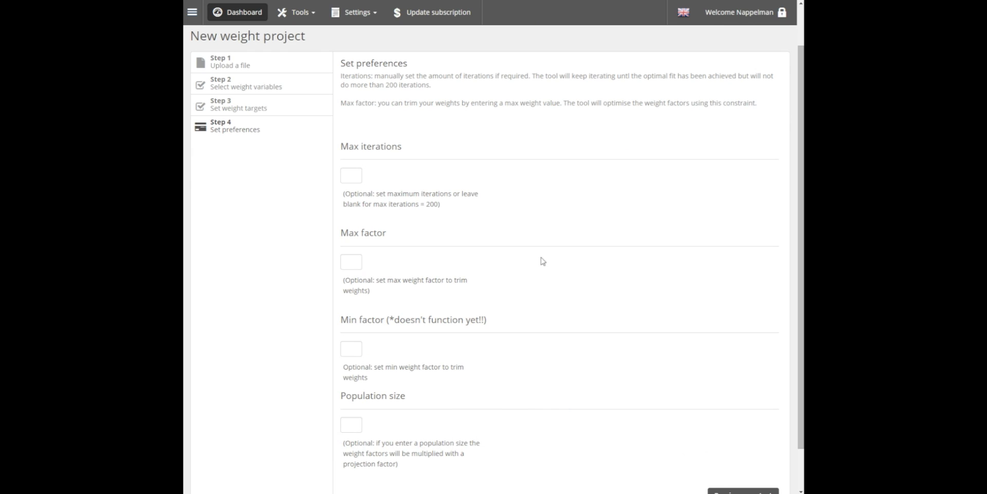
click(352, 266)
text(3)
scroll(666, 294, down, 1)
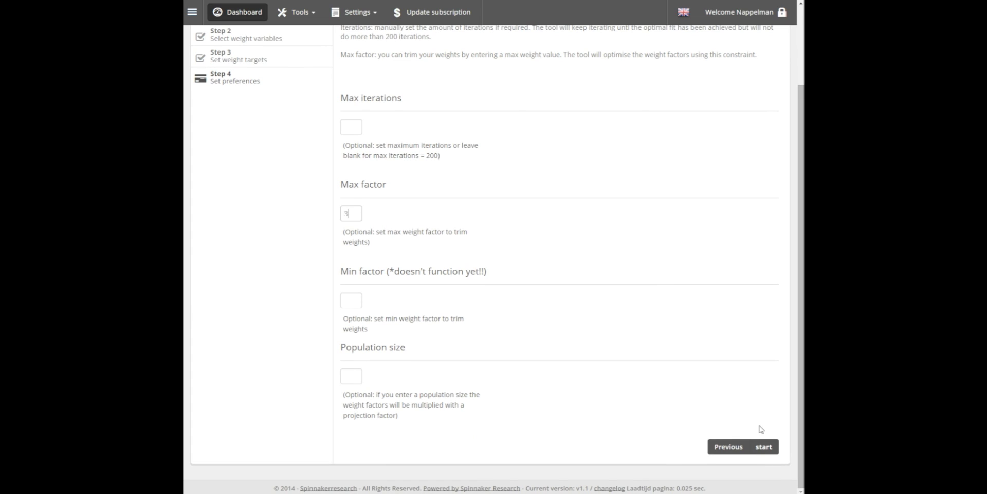
- Run the weighting and review its report: 47 iterations, 90.00% effective base, weights 0,48–1,99
click(764, 446)
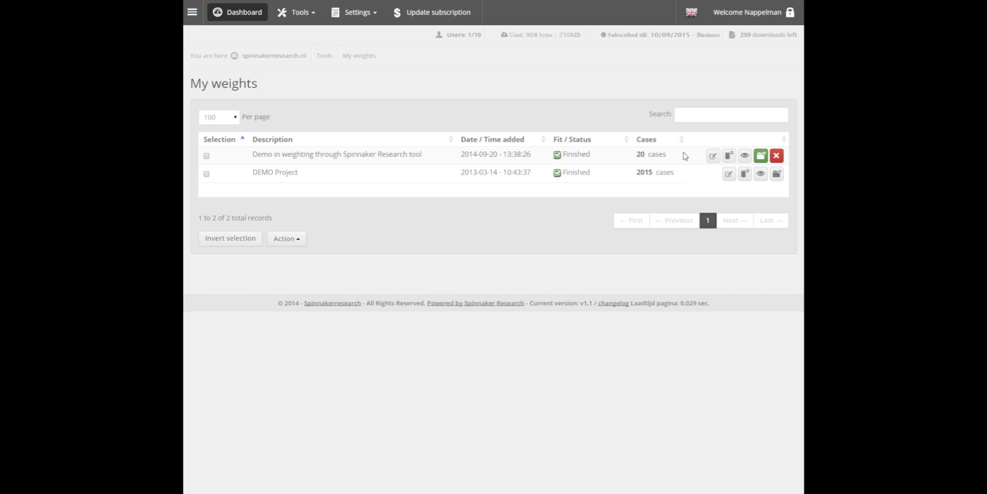
click(746, 158)
scroll(748, 160, down, 1)
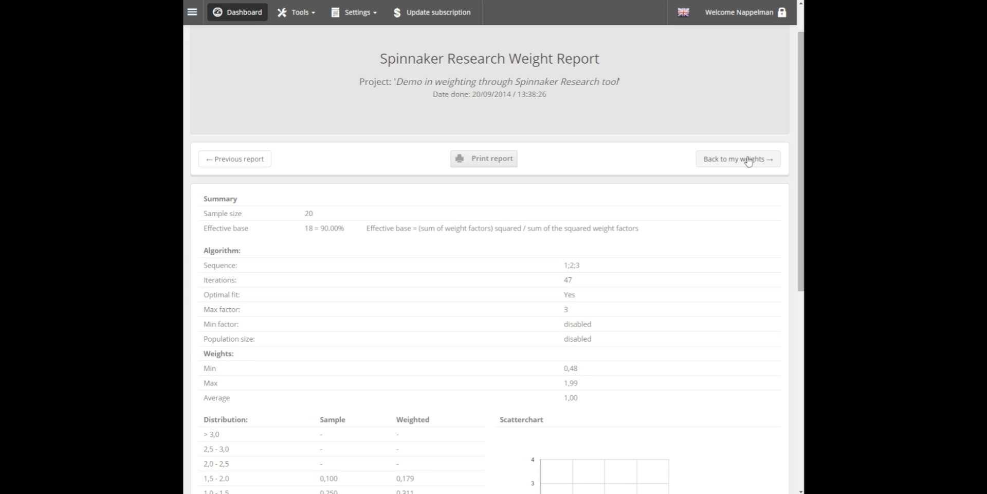
scroll(748, 160, down, 1)
scroll(746, 160, down, 1)
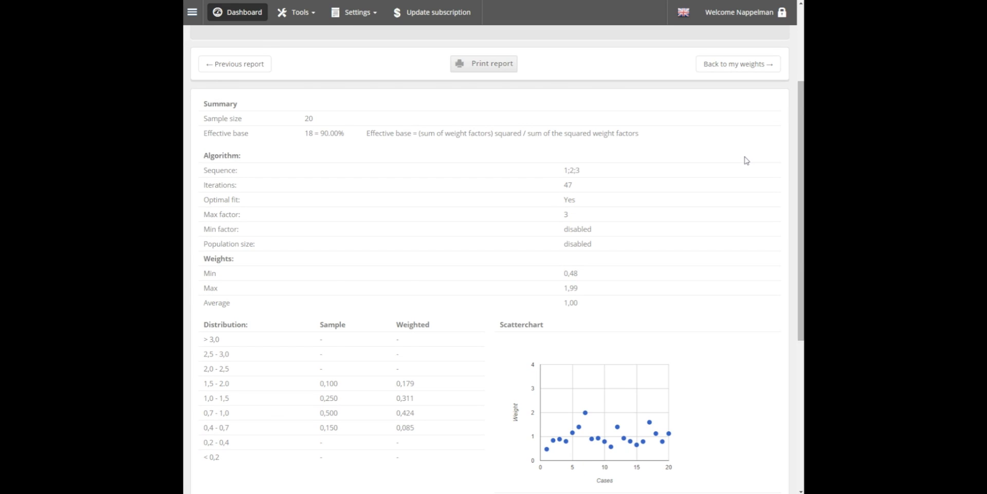
scroll(747, 160, down, 1)
scroll(746, 160, down, 1)
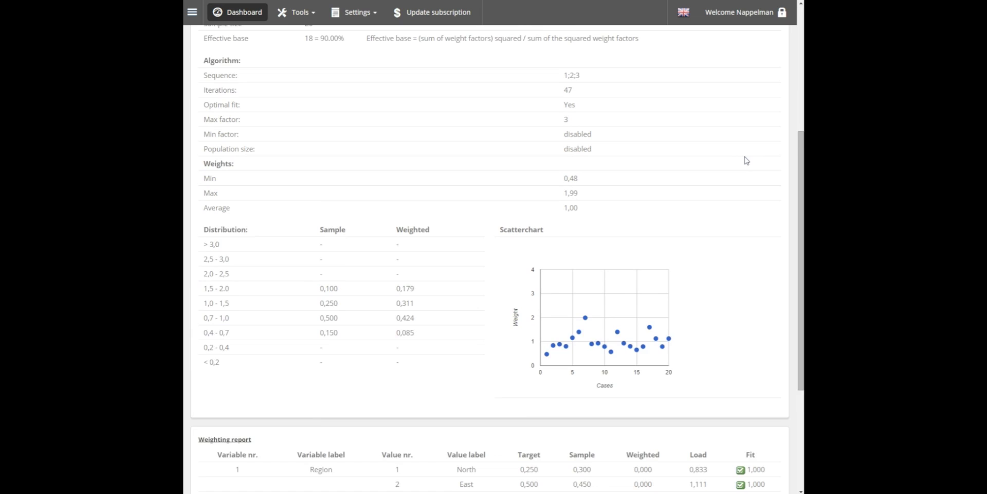
scroll(746, 161, down, 3)
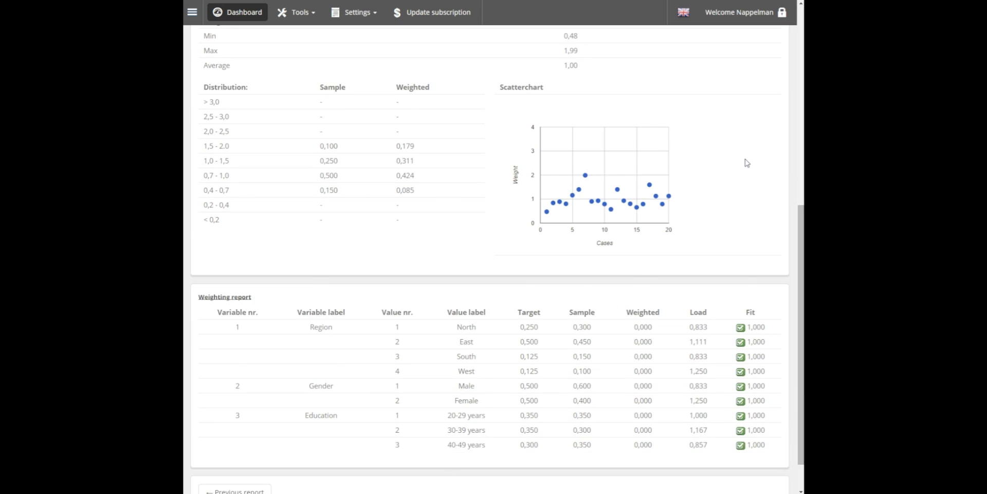
scroll(747, 162, down, 1)
scroll(746, 160, up, 6)
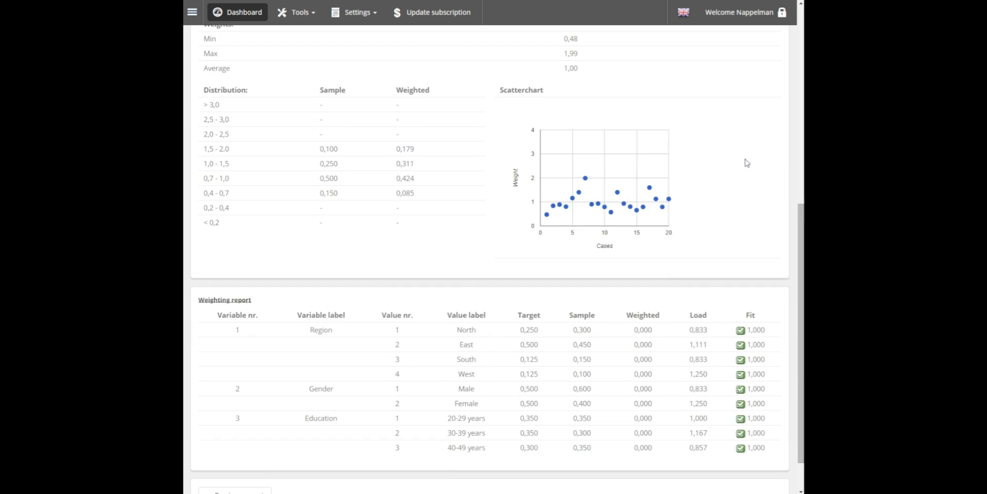
scroll(746, 163, up, 3)
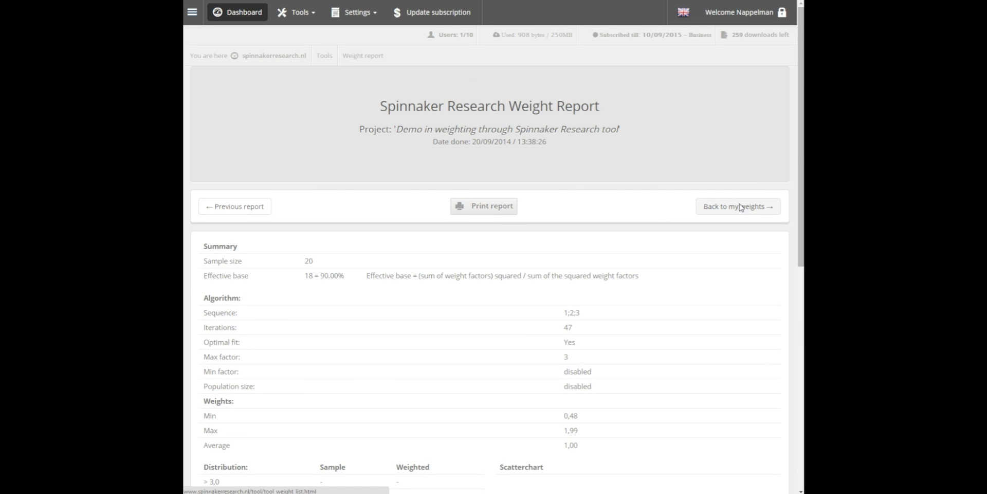
- Download the project's CSV export and open it in Excel to check the weight column
click(740, 206)
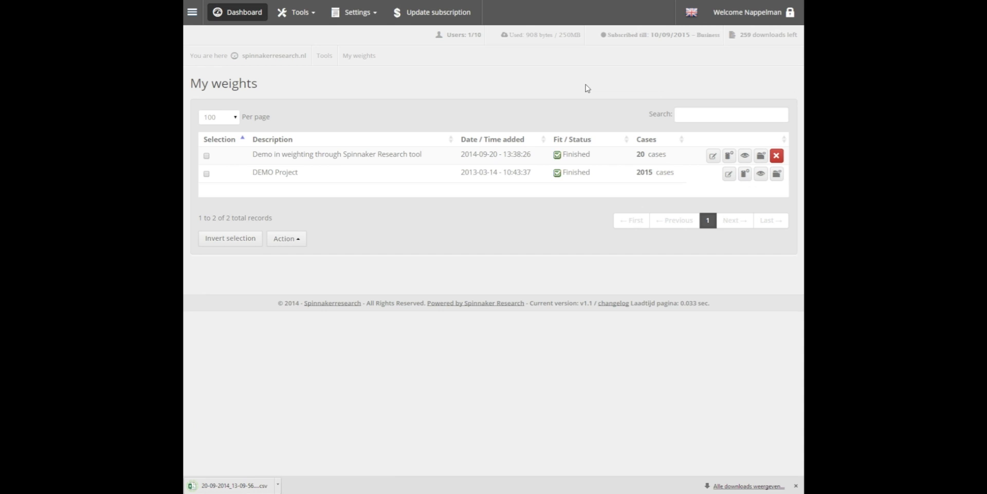
click(246, 485)
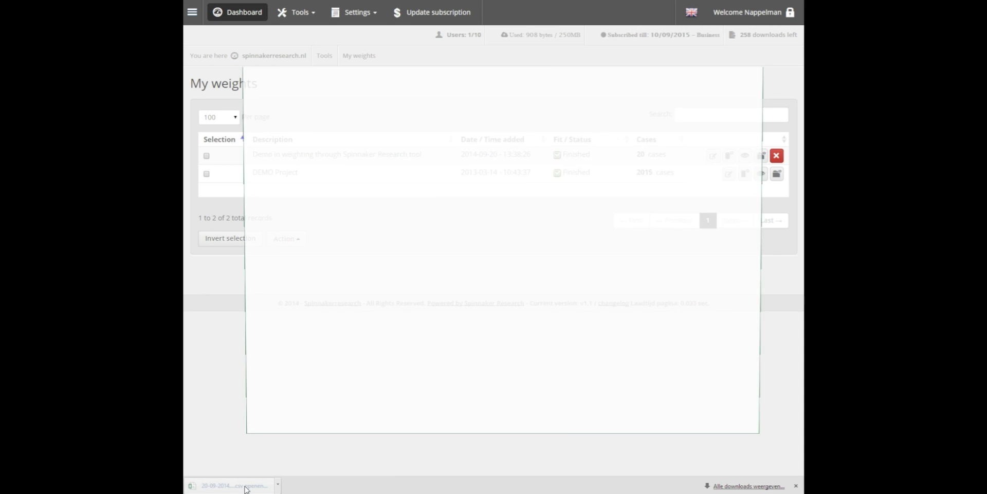
click(581, 333)
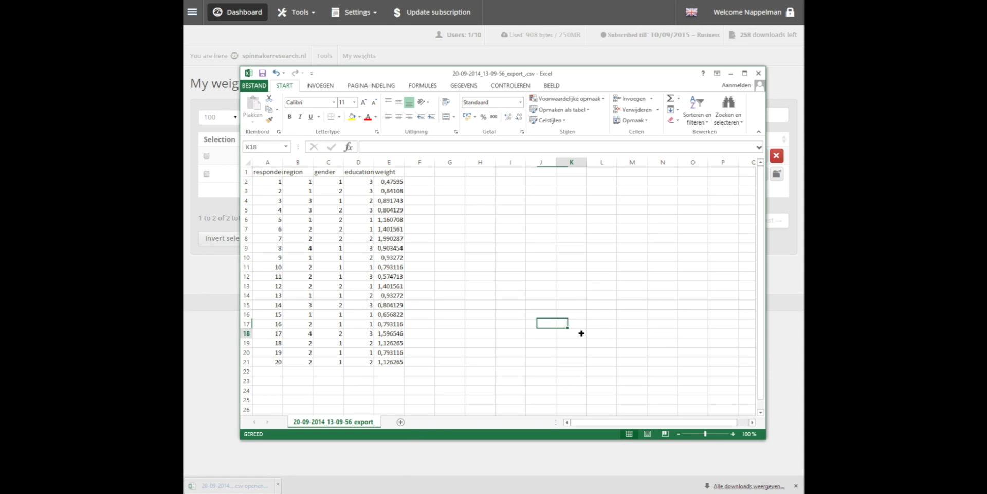
- Return to the My weights project list via the Weighting tools menu
click(785, 455)
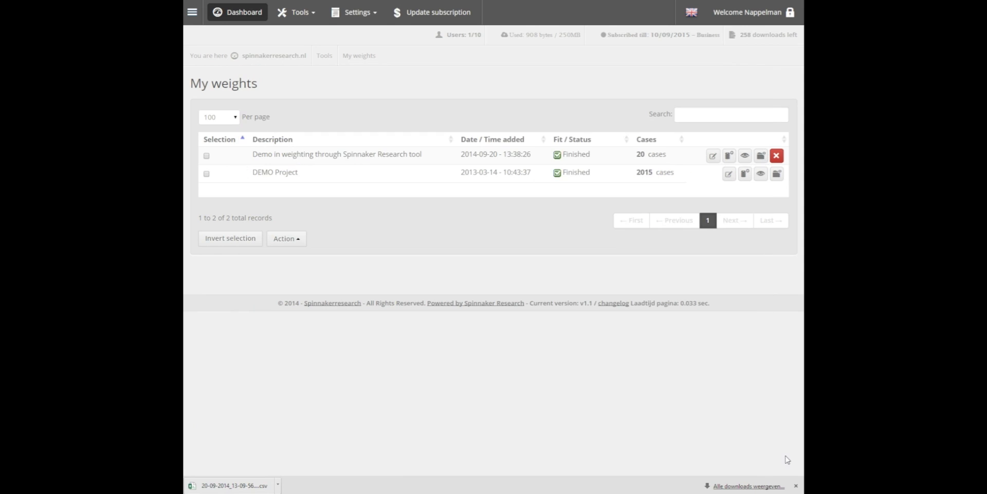
click(299, 16)
mouse_move(309, 40)
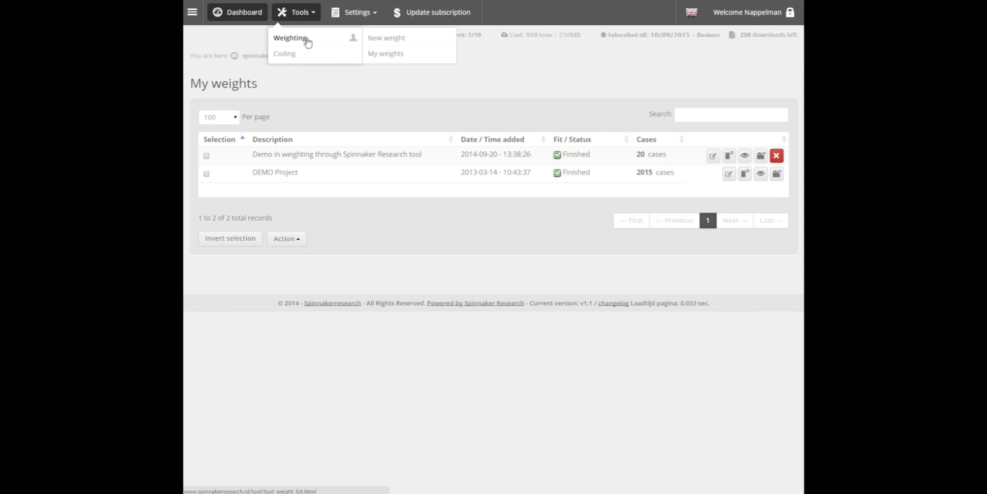
click(387, 55)
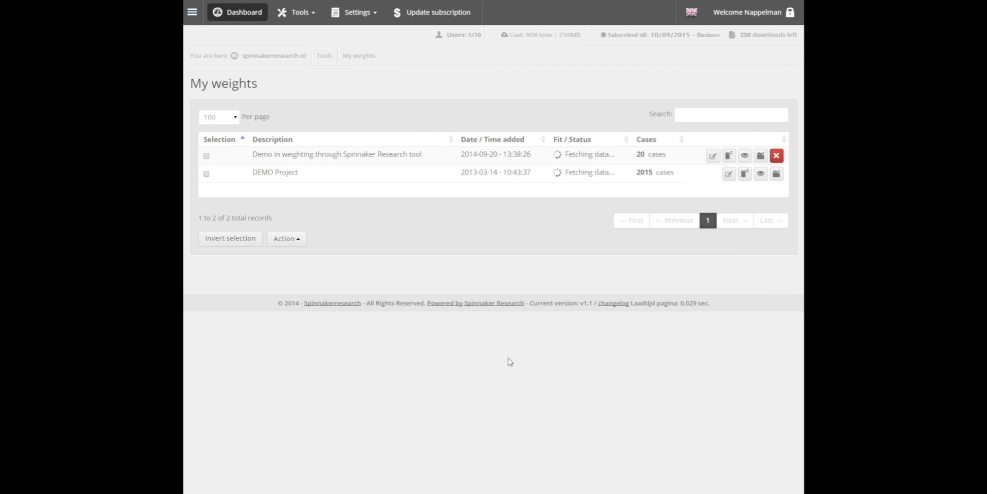